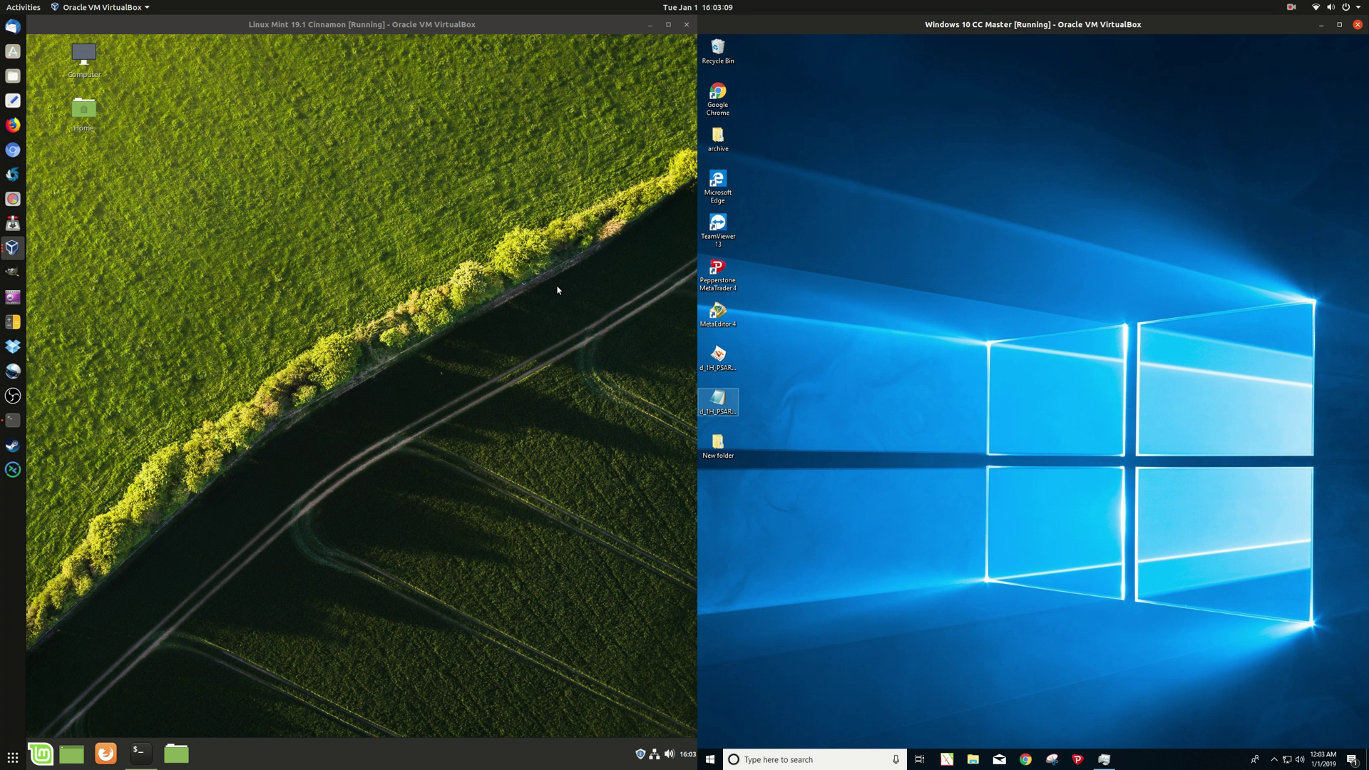
Step: Place Mint's htop terminal beside Windows Task Manager's Memory view, showing 1.3 of 2.0 GB used
{"action": "left_click", "coordinate": [138, 754]}
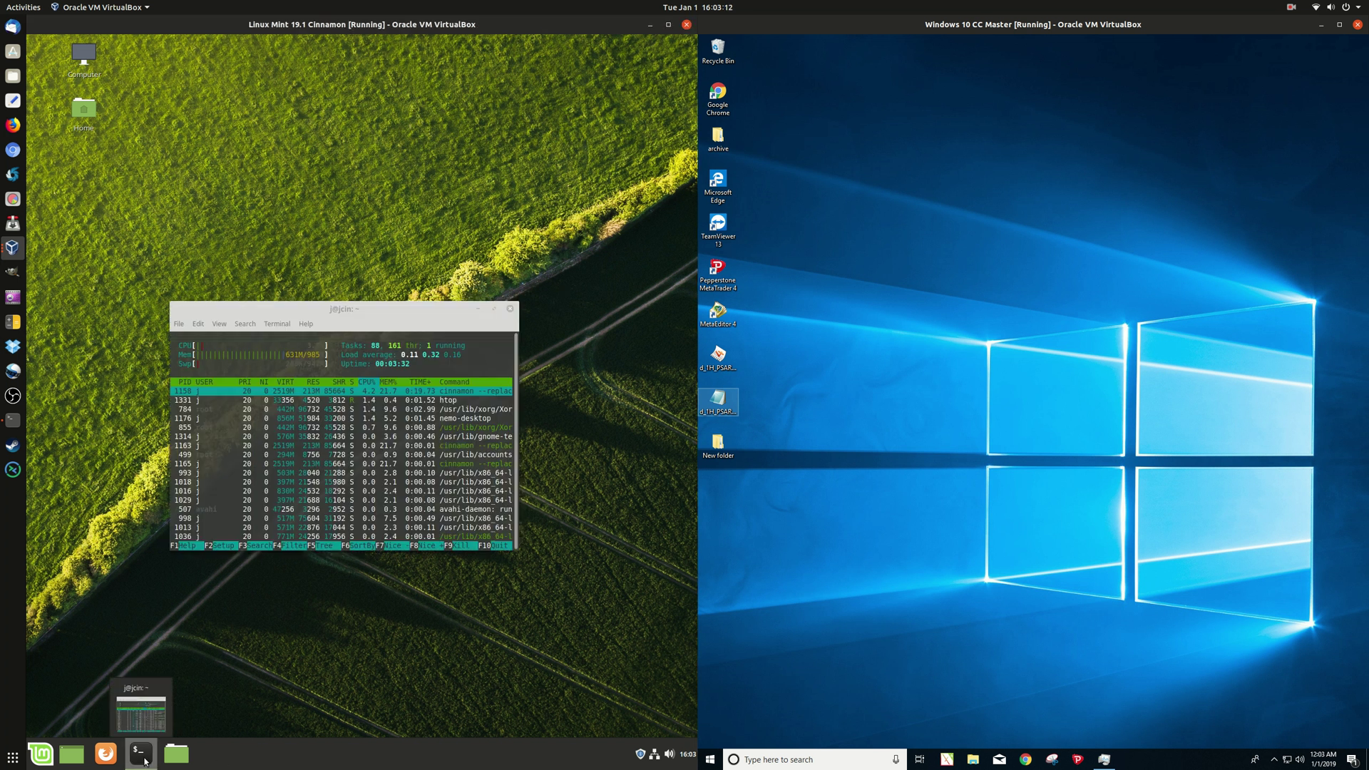
{"action": "left_click", "coordinate": [712, 759]}
{"action": "left_click", "coordinate": [1104, 760]}
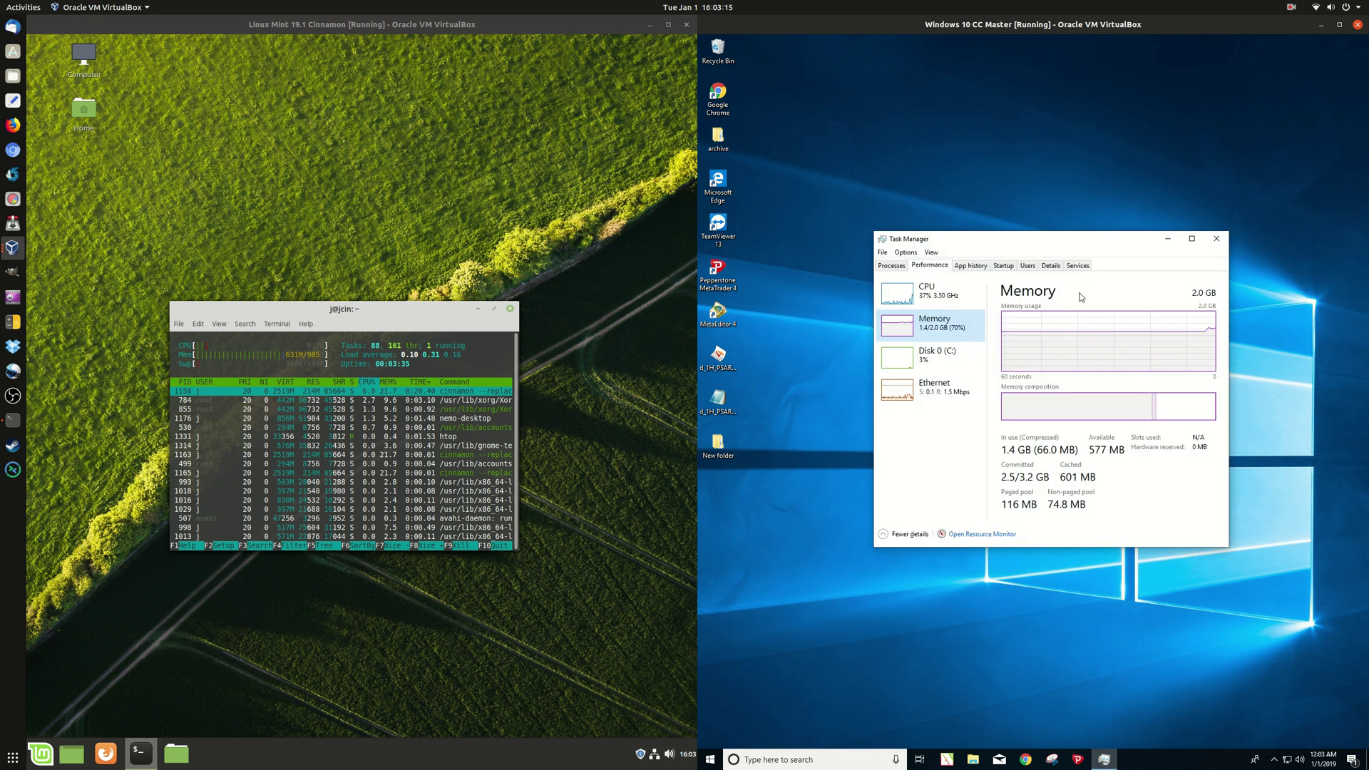
{"action": "left_click_drag", "start_coordinate": [962, 238], "coordinate": [922, 280]}
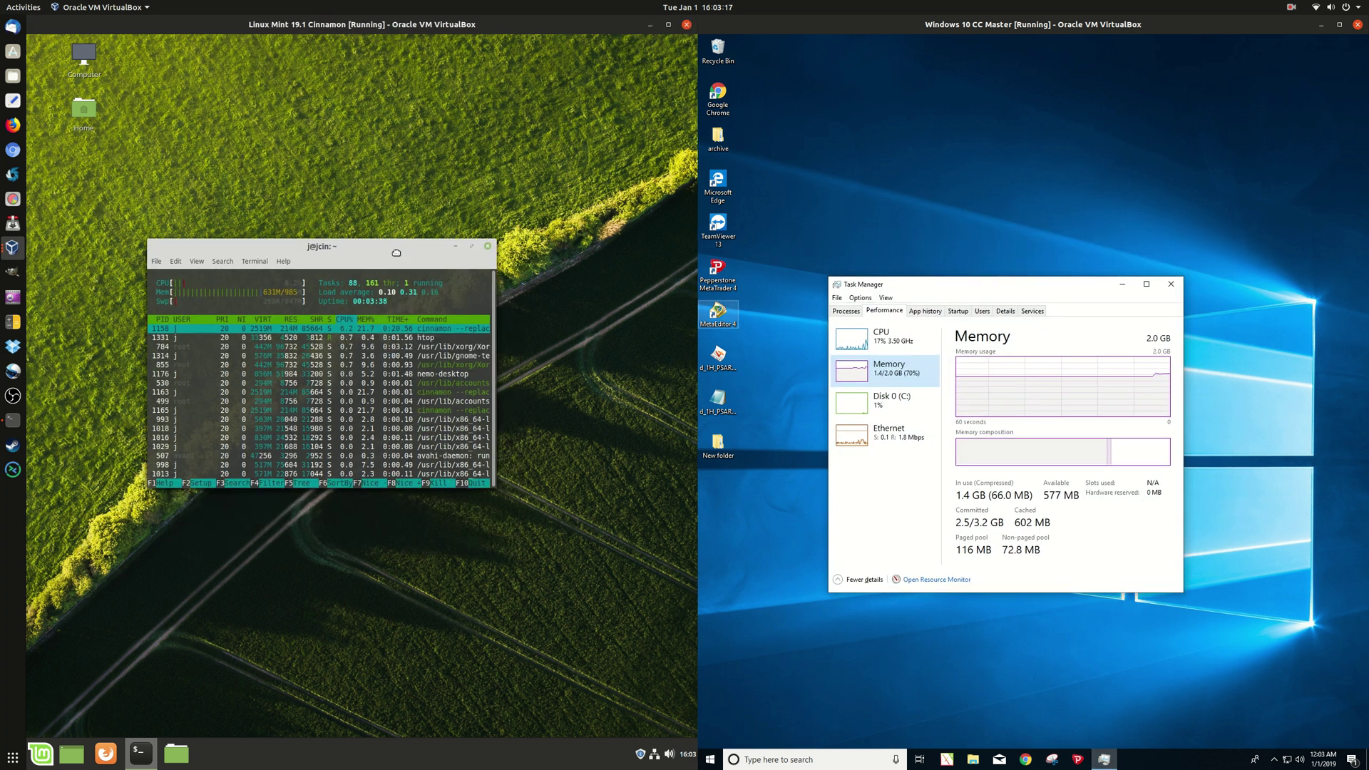
{"action": "left_click_drag", "start_coordinate": [423, 314], "coordinate": [430, 267]}
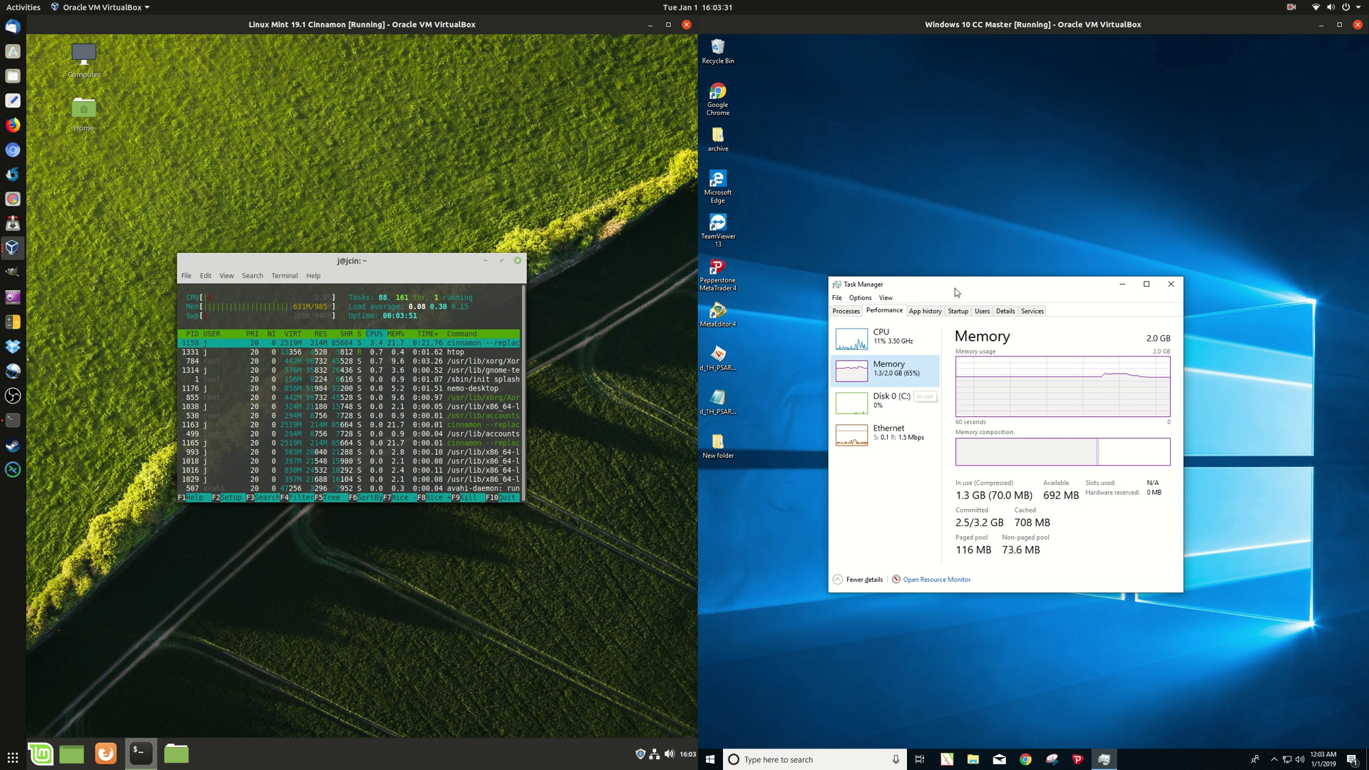
{"action": "left_click_drag", "start_coordinate": [955, 288], "coordinate": [977, 291]}
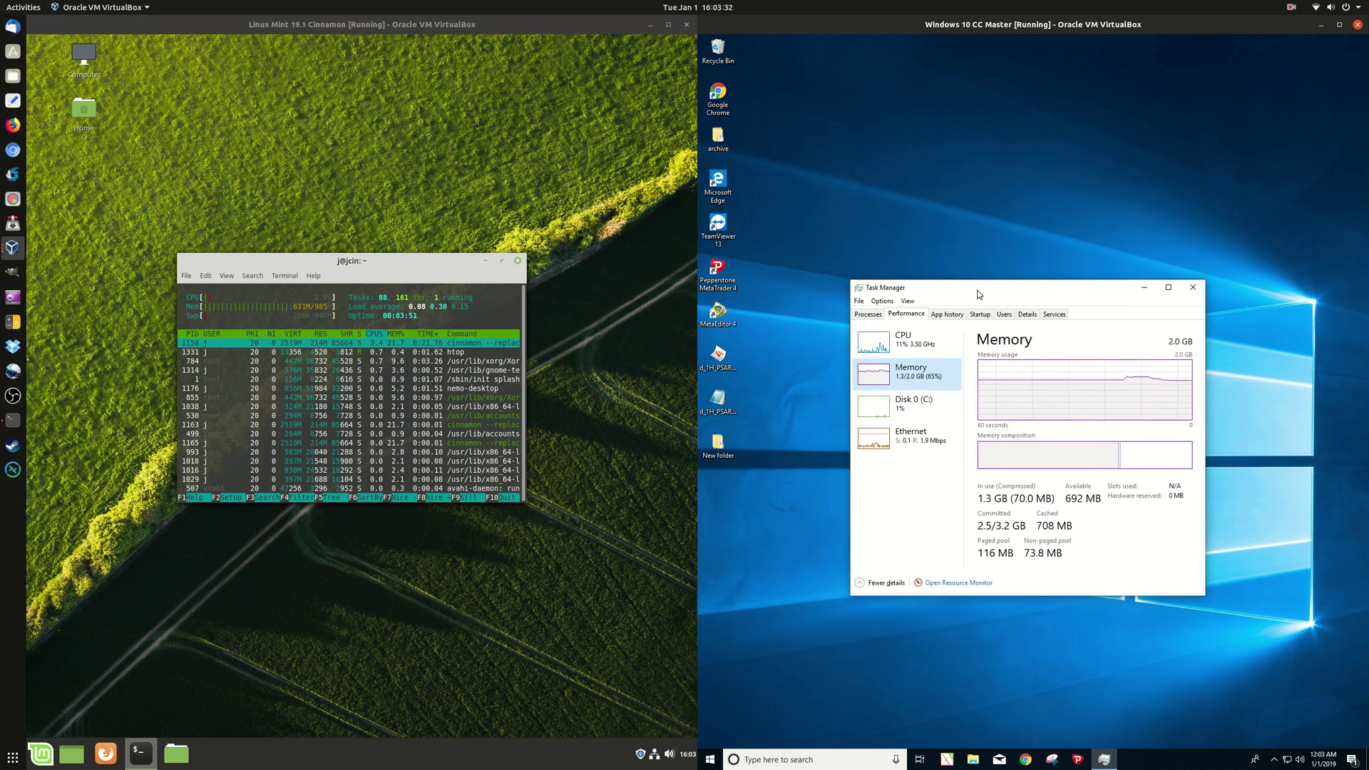
{"action": "left_click", "coordinate": [708, 759]}
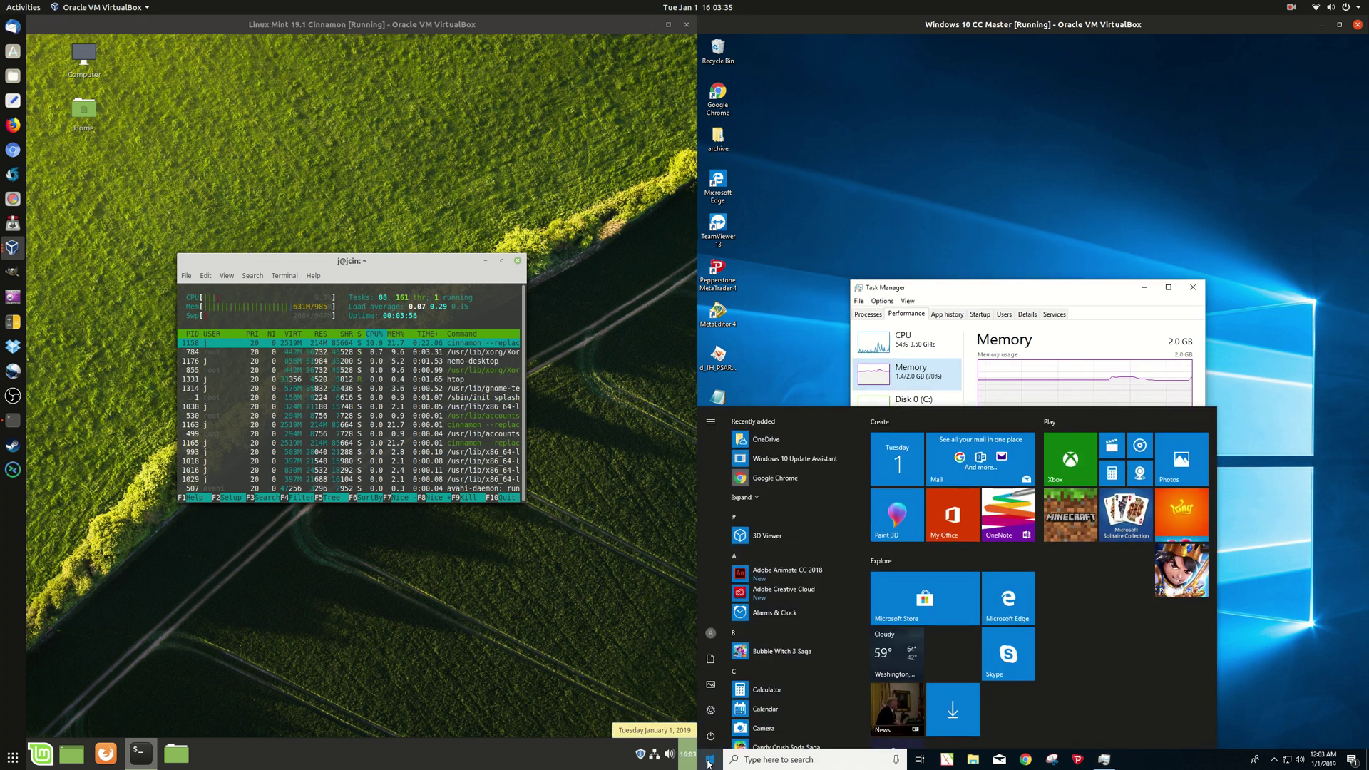
{"action": "left_click", "coordinate": [708, 759]}
{"action": "left_click_drag", "start_coordinate": [1015, 298], "coordinate": [1010, 281]}
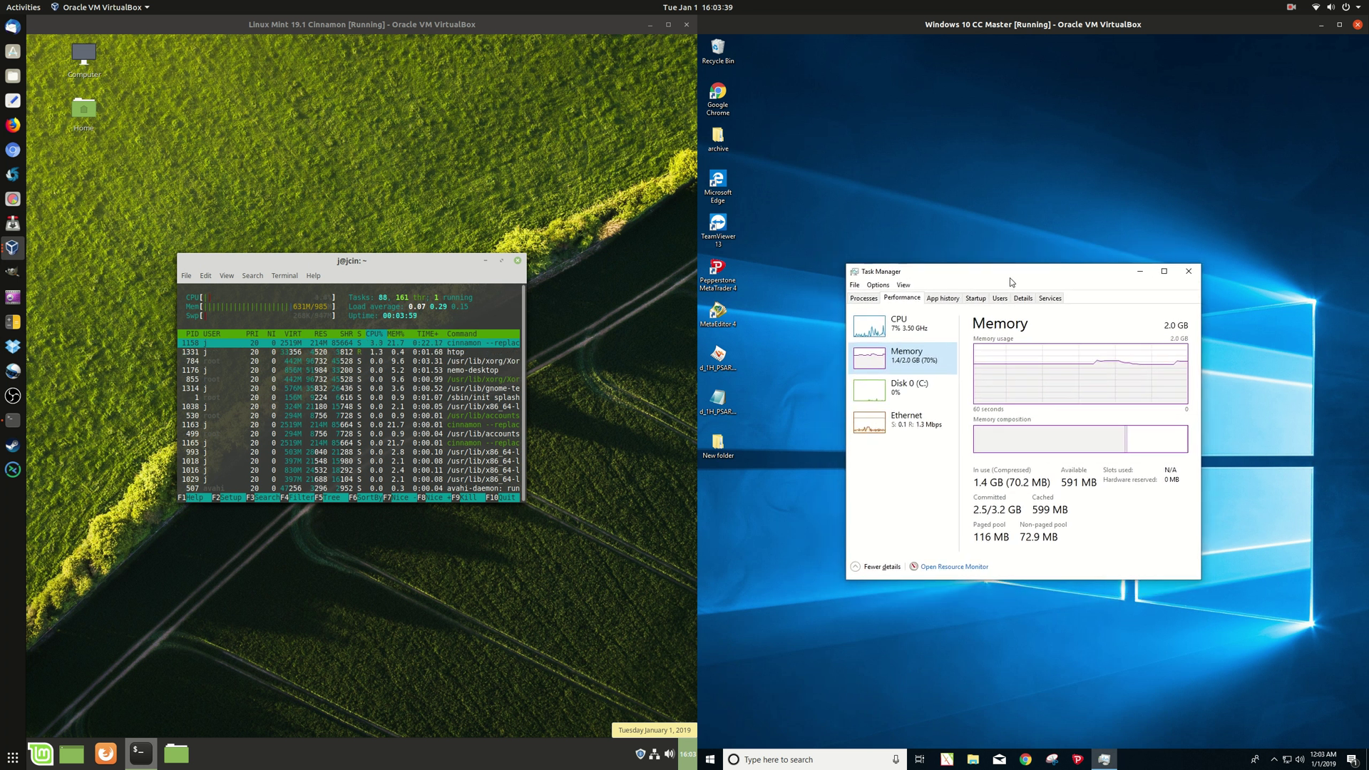
{"action": "left_click_drag", "start_coordinate": [415, 269], "coordinate": [409, 301]}
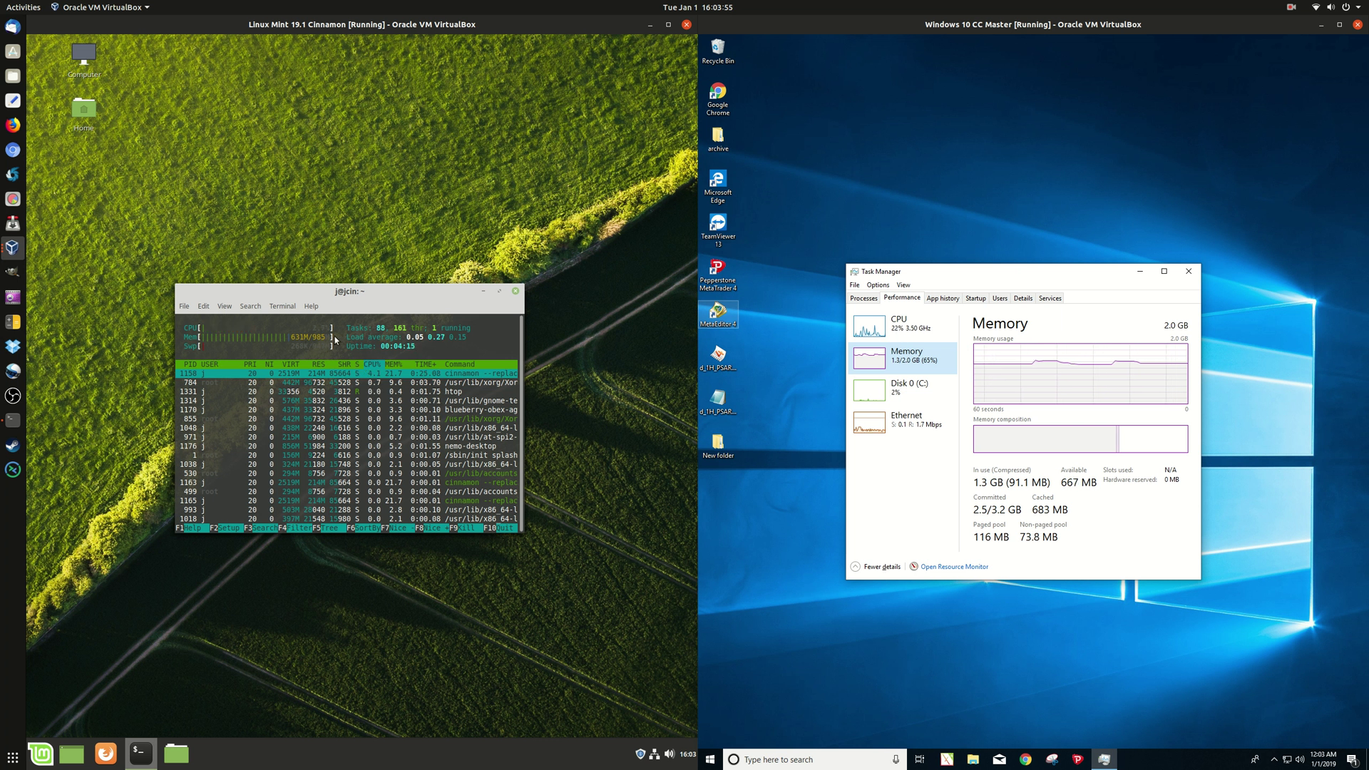
{"action": "left_click_drag", "start_coordinate": [364, 294], "coordinate": [389, 278]}
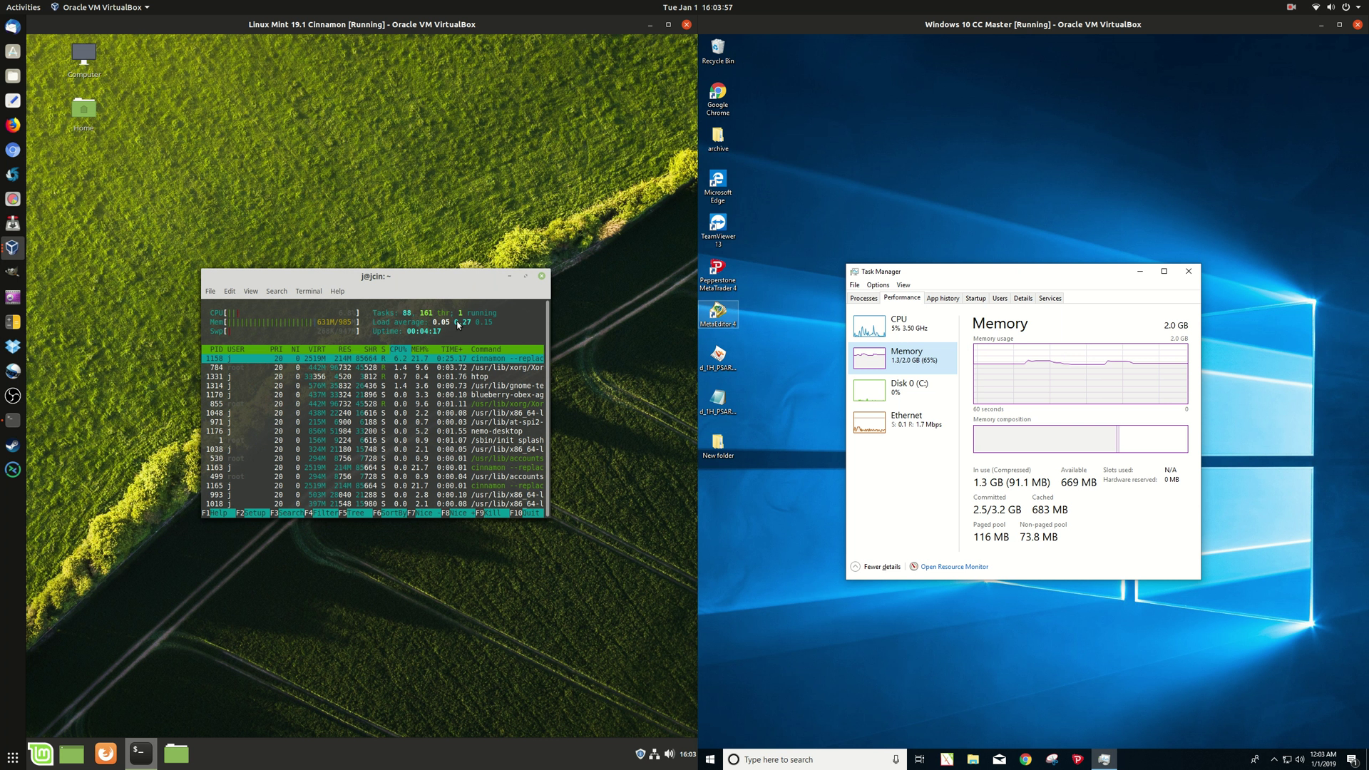
{"action": "left_click", "coordinate": [709, 759]}
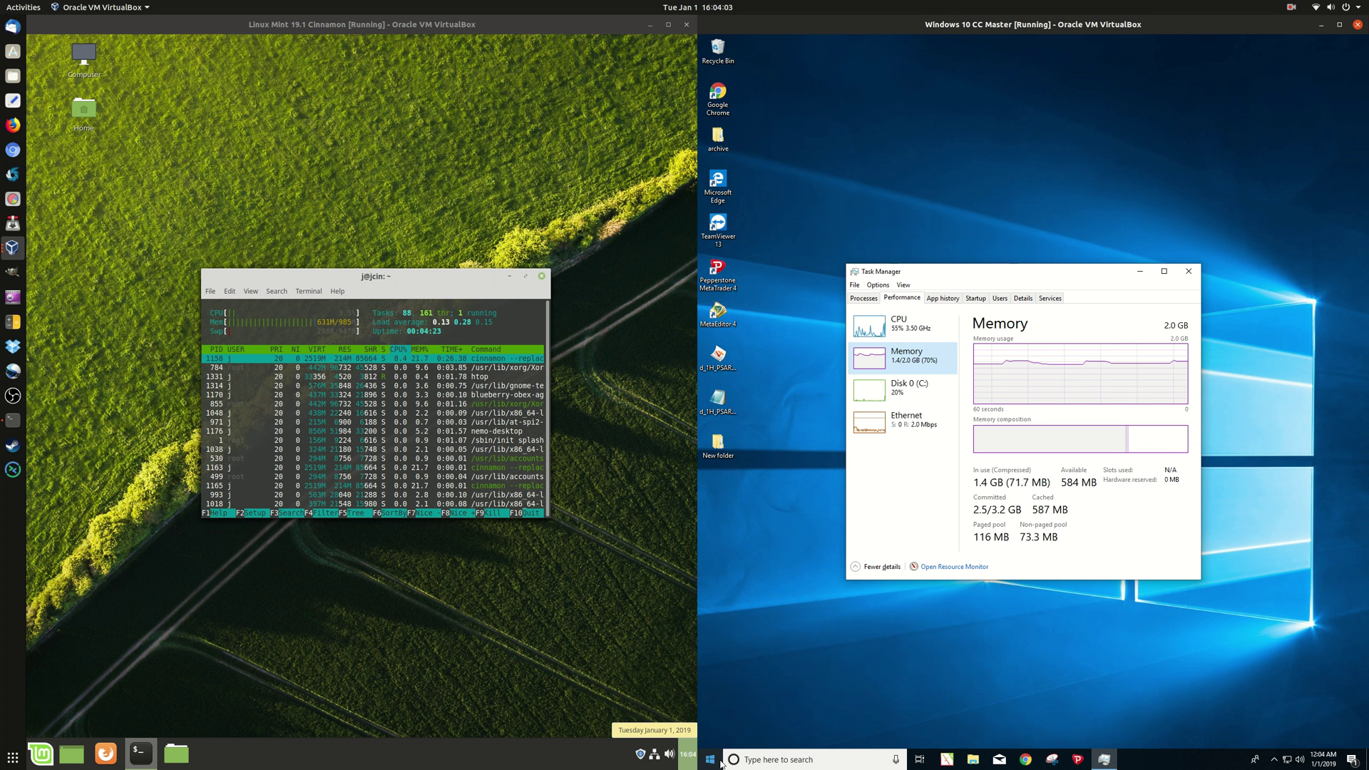
{"action": "mouse_move", "coordinate": [402, 280]}
{"action": "left_mouse_down"}
{"action": "mouse_move", "coordinate": [335, 234]}
{"action": "mouse_move", "coordinate": [386, 244]}
{"action": "left_mouse_up"}
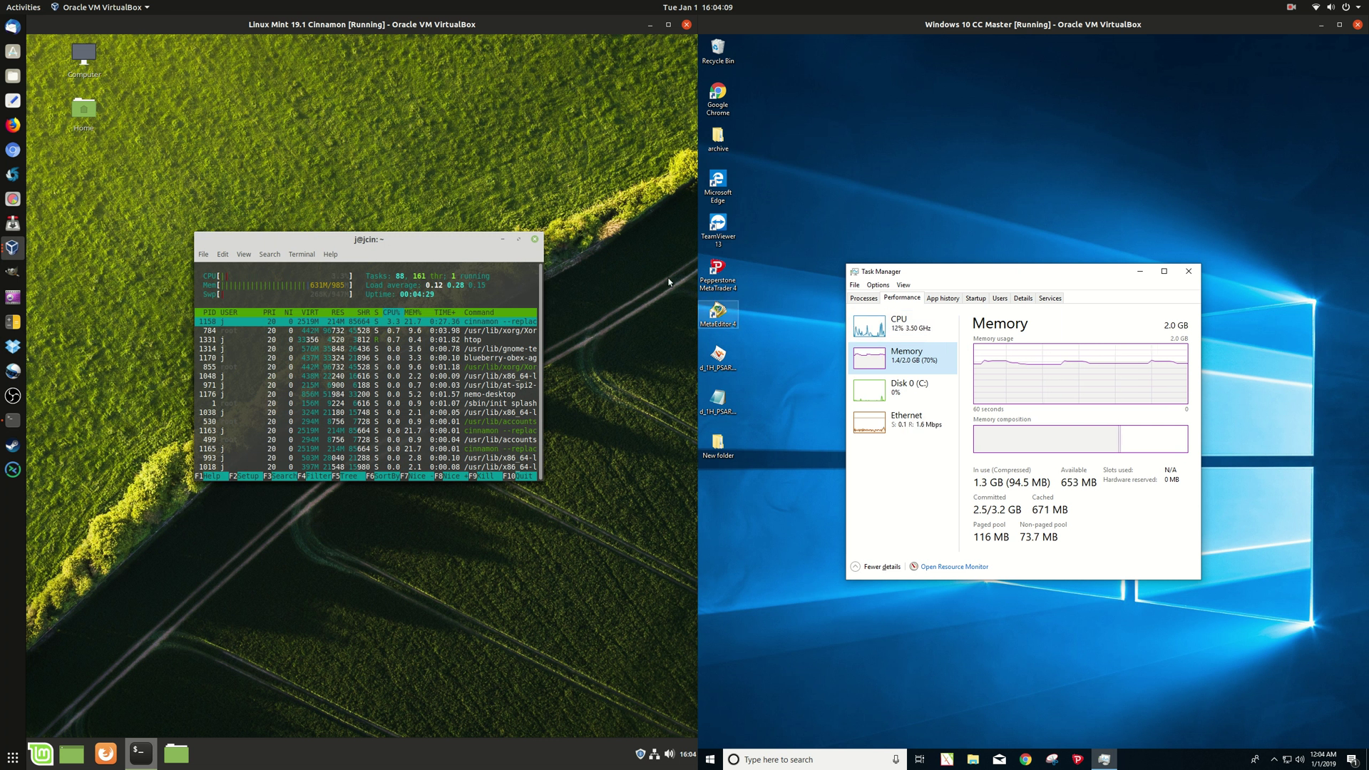
{"action": "mouse_move", "coordinate": [992, 275]}
{"action": "left_mouse_down"}
{"action": "mouse_move", "coordinate": [971, 209]}
{"action": "mouse_move", "coordinate": [990, 237]}
{"action": "left_mouse_up"}
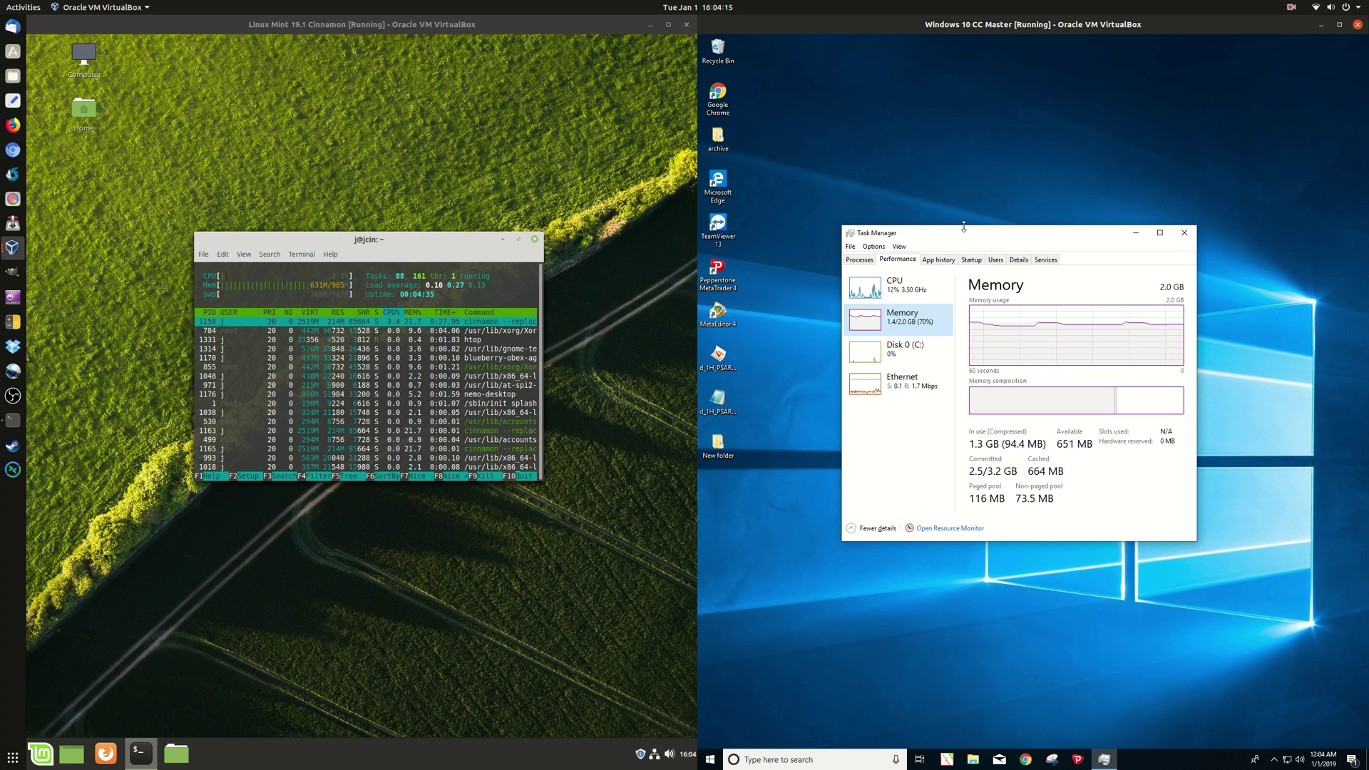
{"action": "left_click_drag", "start_coordinate": [974, 238], "coordinate": [979, 273]}
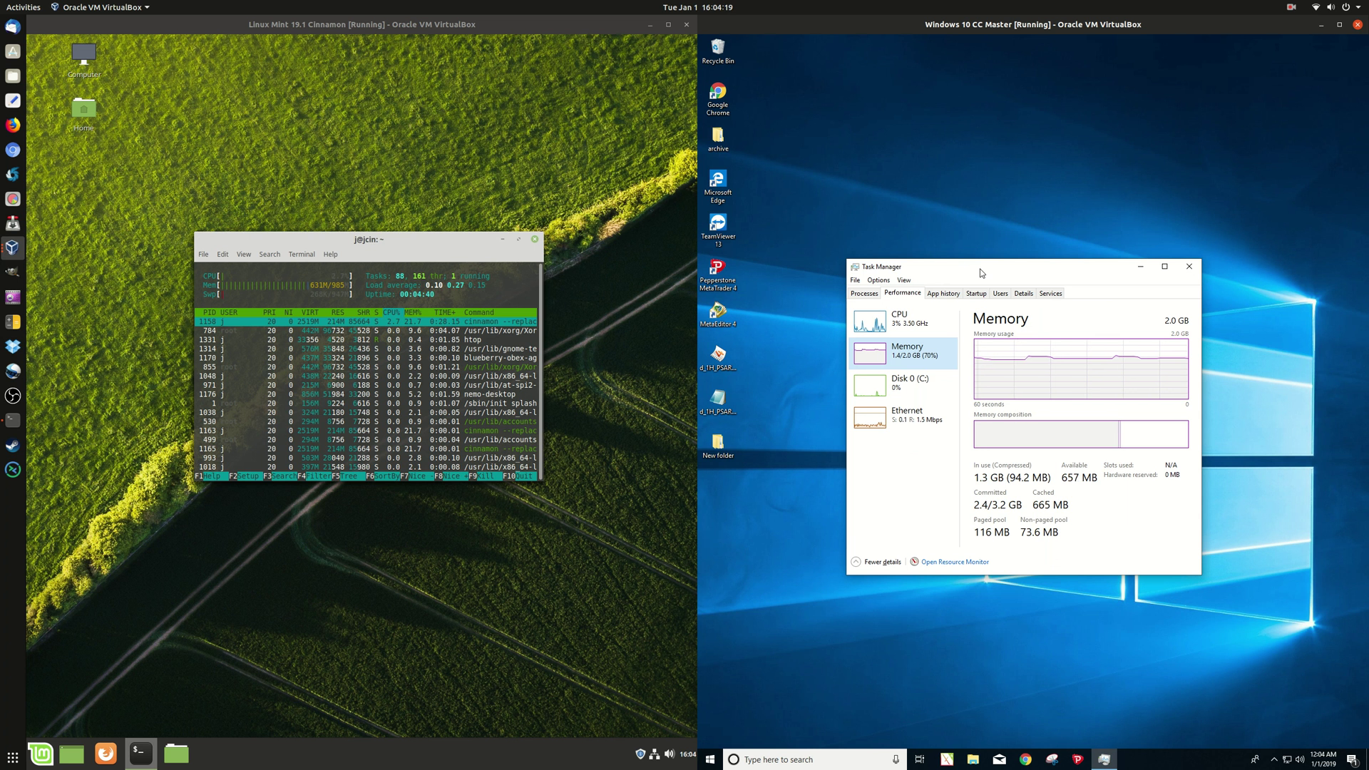
{"action": "left_click_drag", "start_coordinate": [979, 273], "coordinate": [985, 260]}
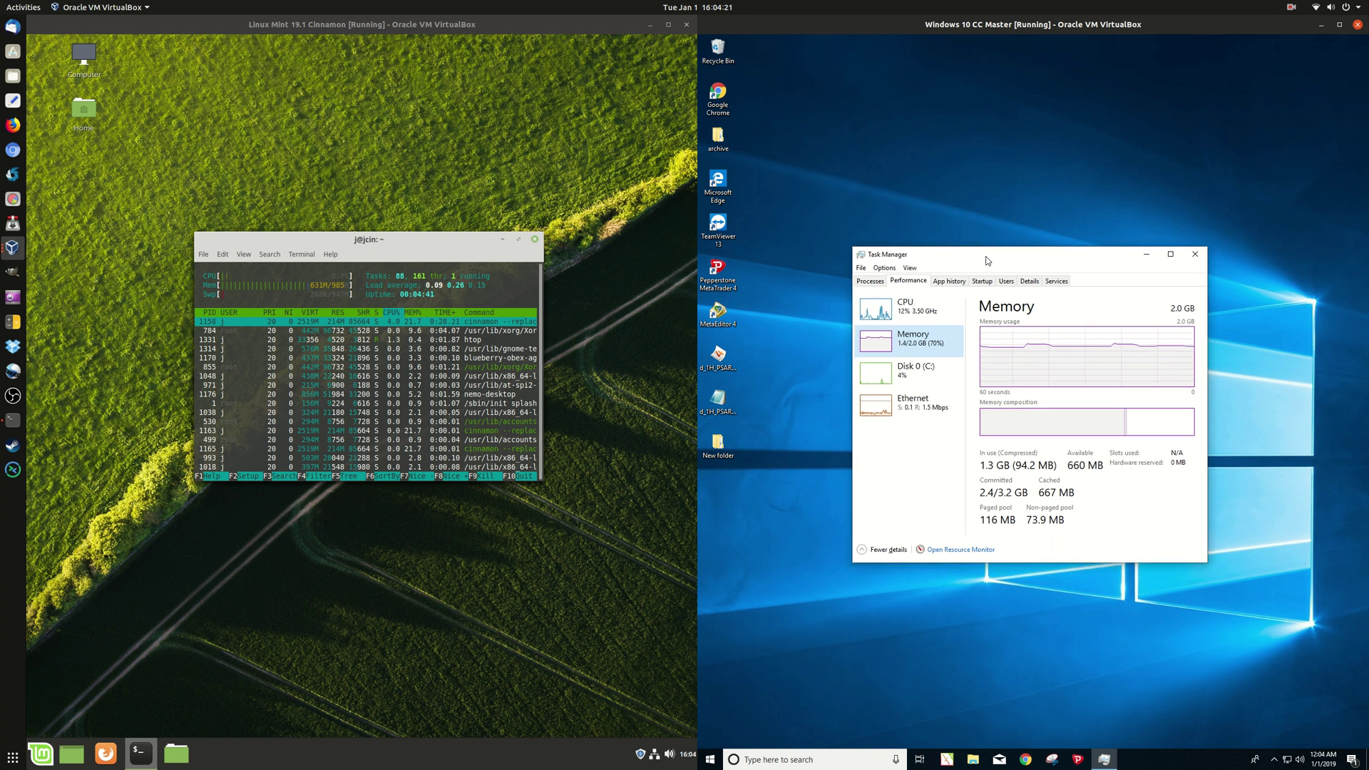
{"action": "left_click_drag", "start_coordinate": [986, 260], "coordinate": [974, 249]}
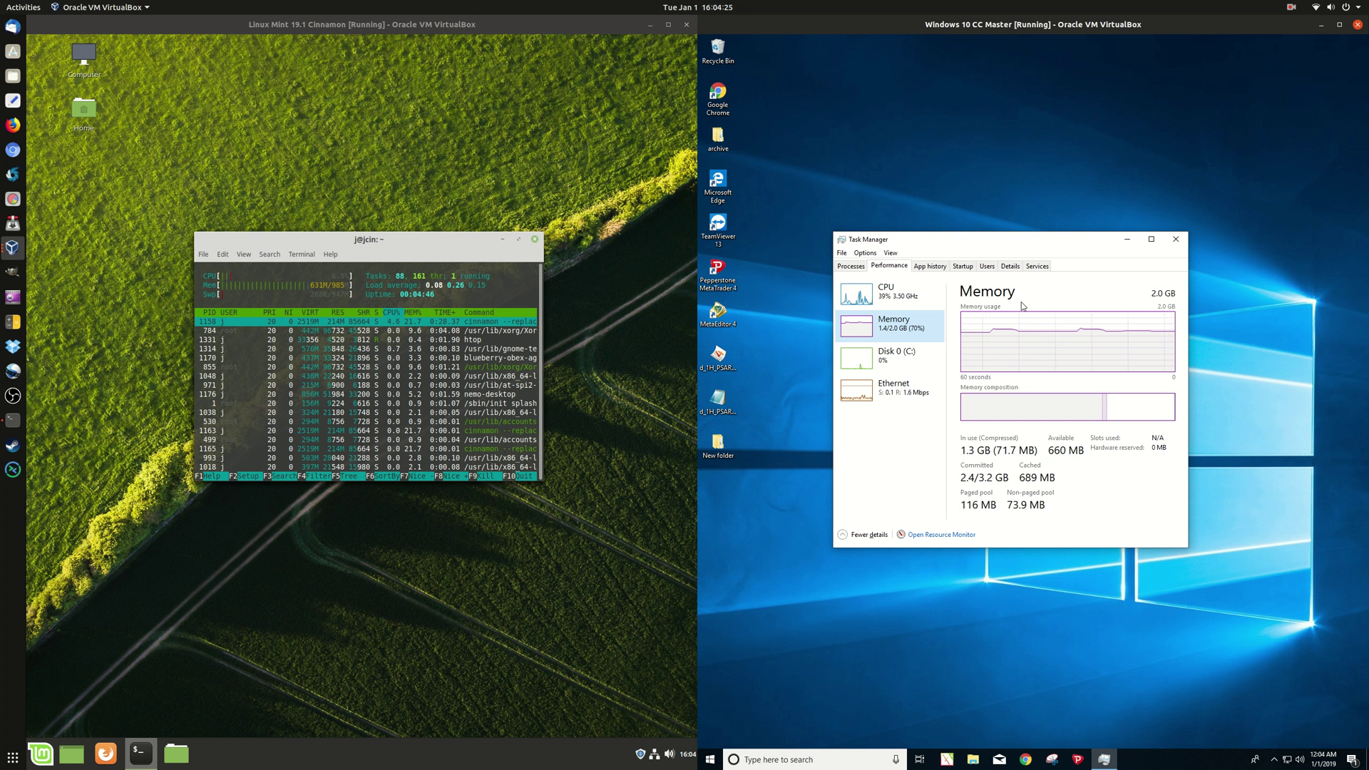
{"action": "left_click_drag", "start_coordinate": [974, 250], "coordinate": [1006, 304]}
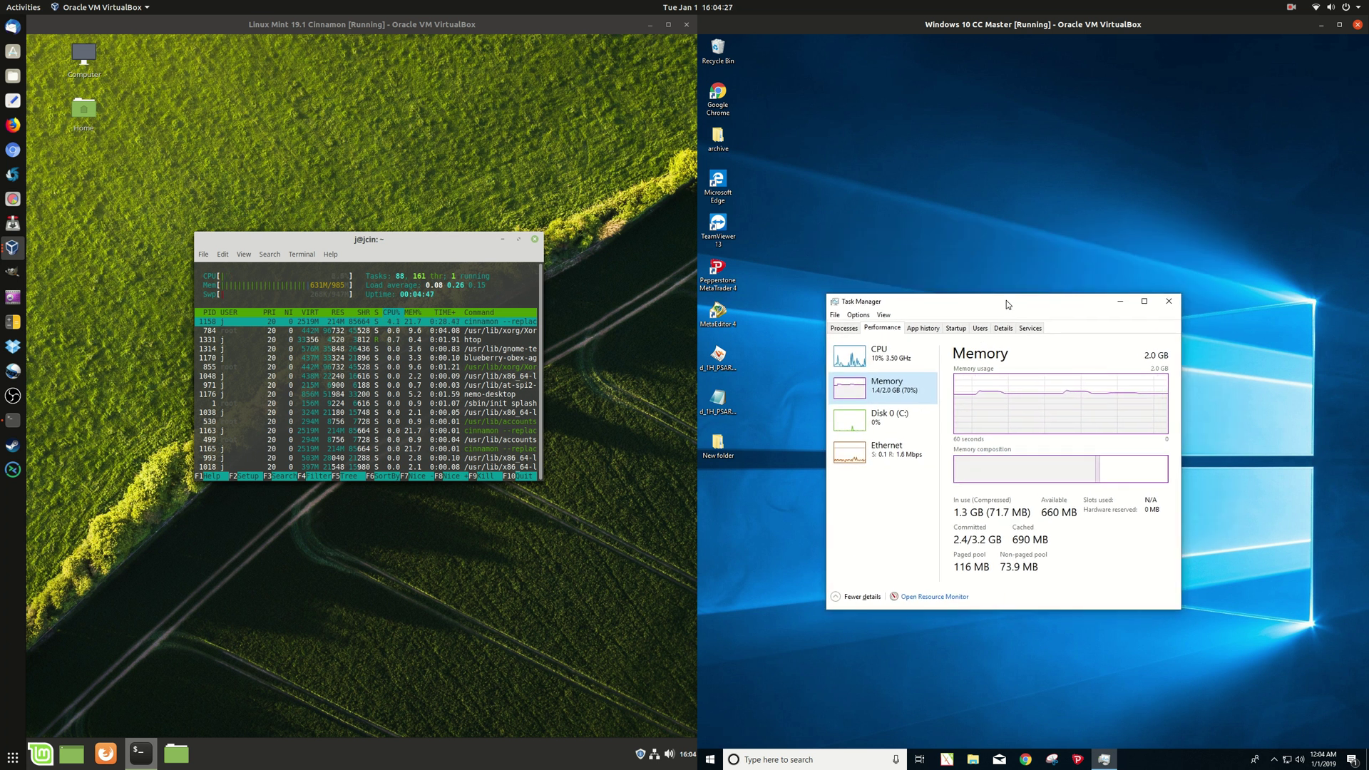
{"action": "left_click_drag", "start_coordinate": [300, 241], "coordinate": [303, 282]}
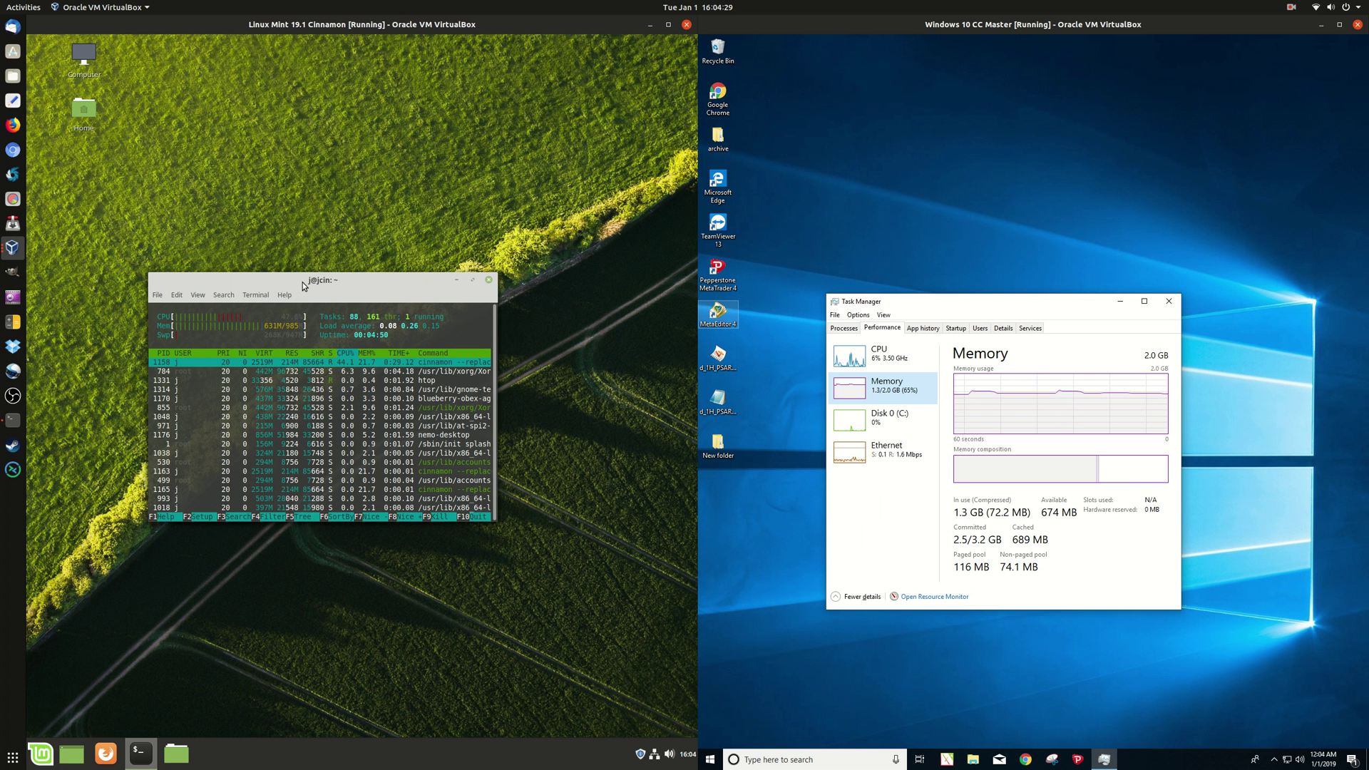